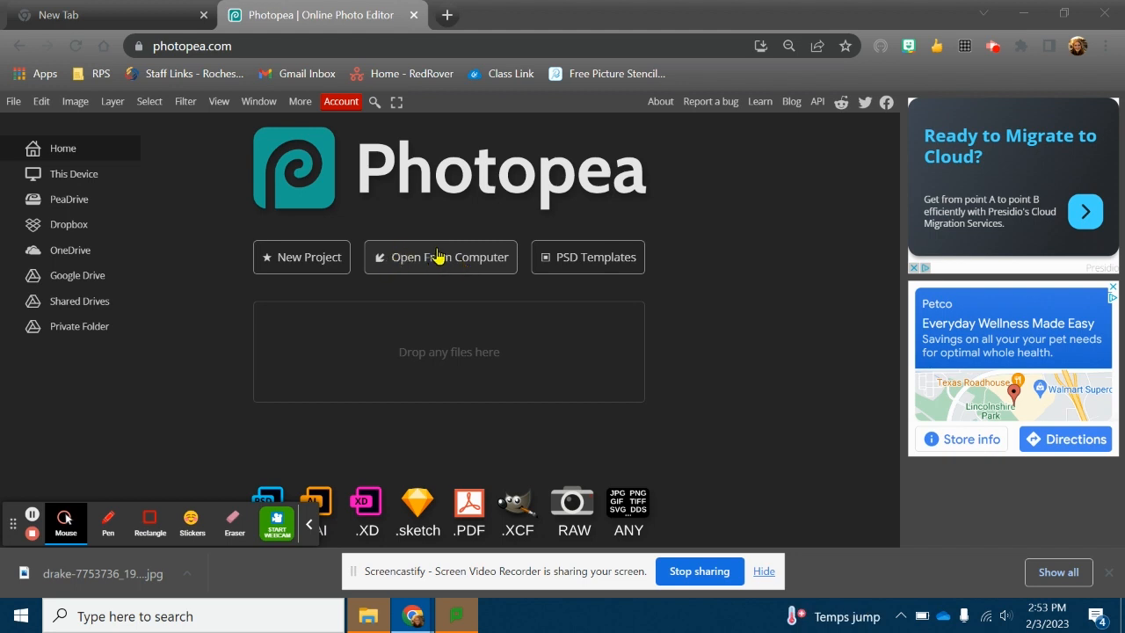
# - Open the duck photo drake-7753736_1920.jpg from the Downloads folder and move the recording controls off the toolbox
pyautogui.click(438, 255)
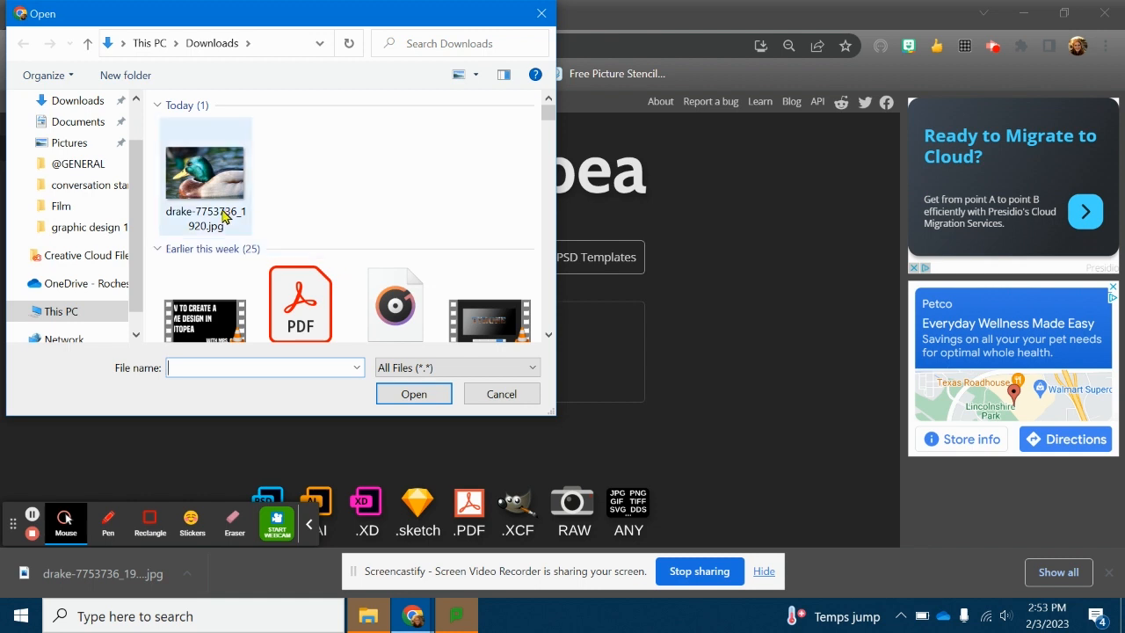
pyautogui.doubleClick(219, 170)
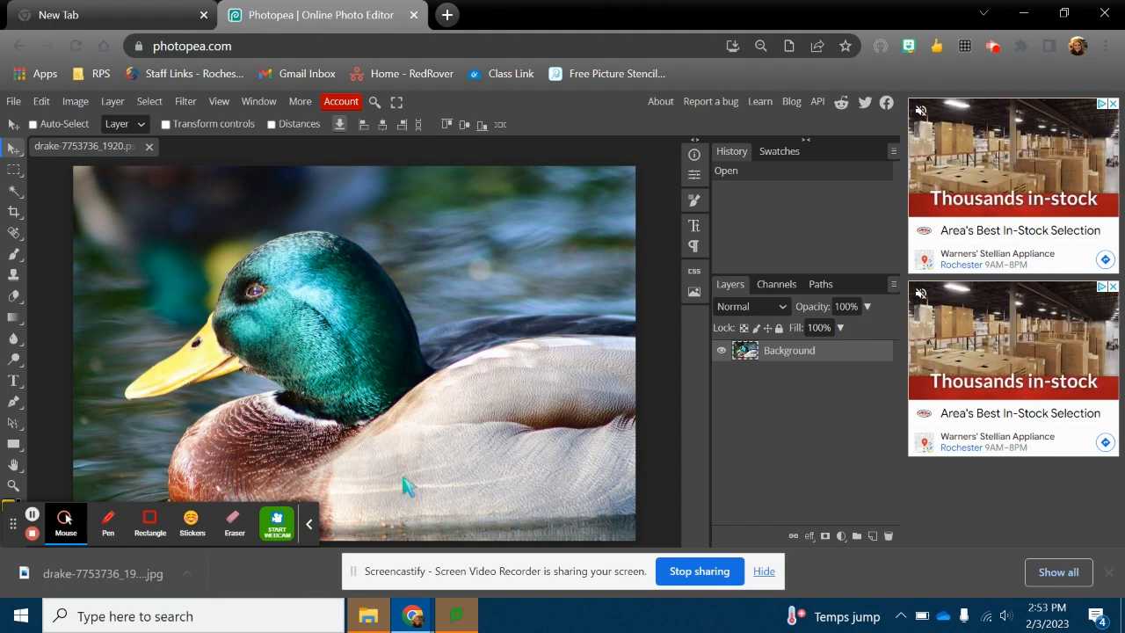
pyautogui.click(309, 524)
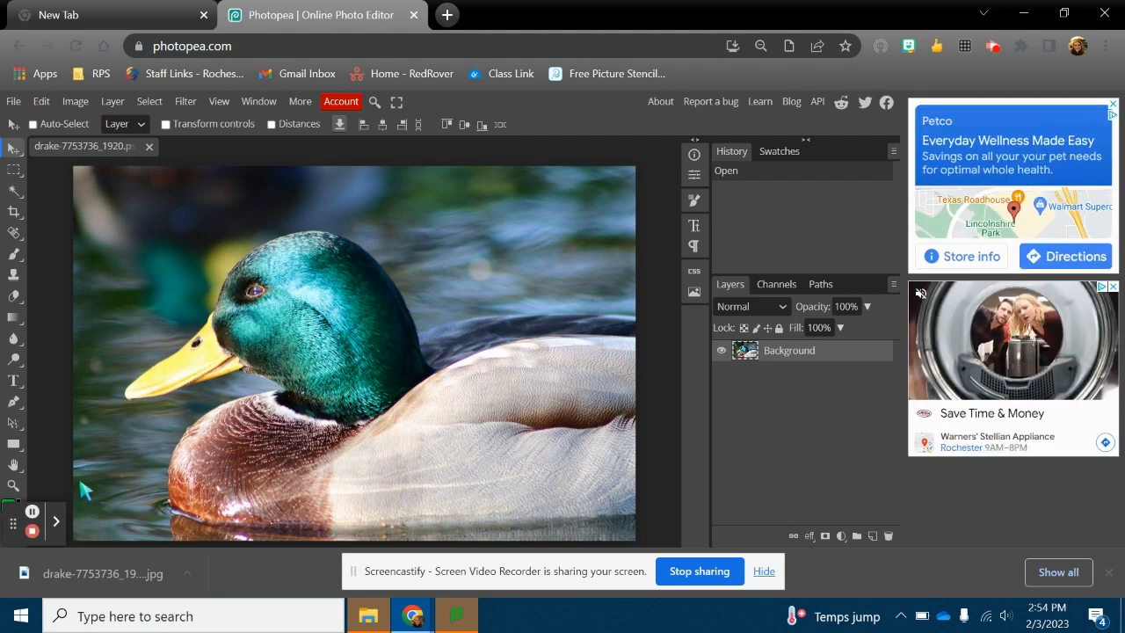
pyautogui.moveTo(15, 526); pyautogui.dragTo(810, 437)
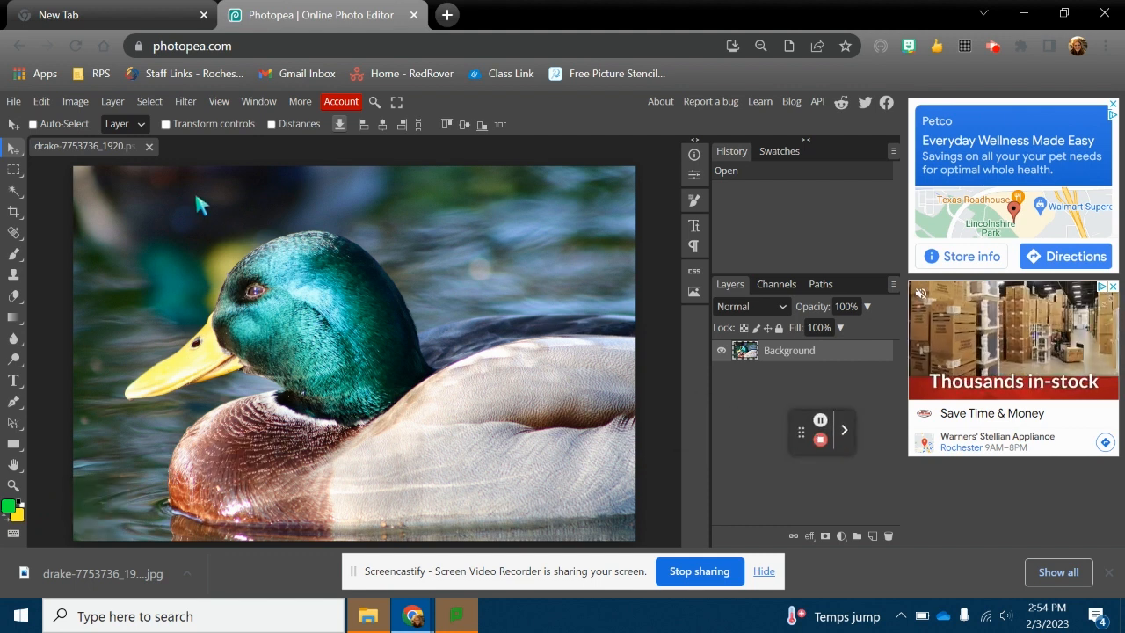
# - Apply a Black & White adjustment to the duck photo with Red 61, Green 80 and Magenta 12
pyautogui.click(75, 104)
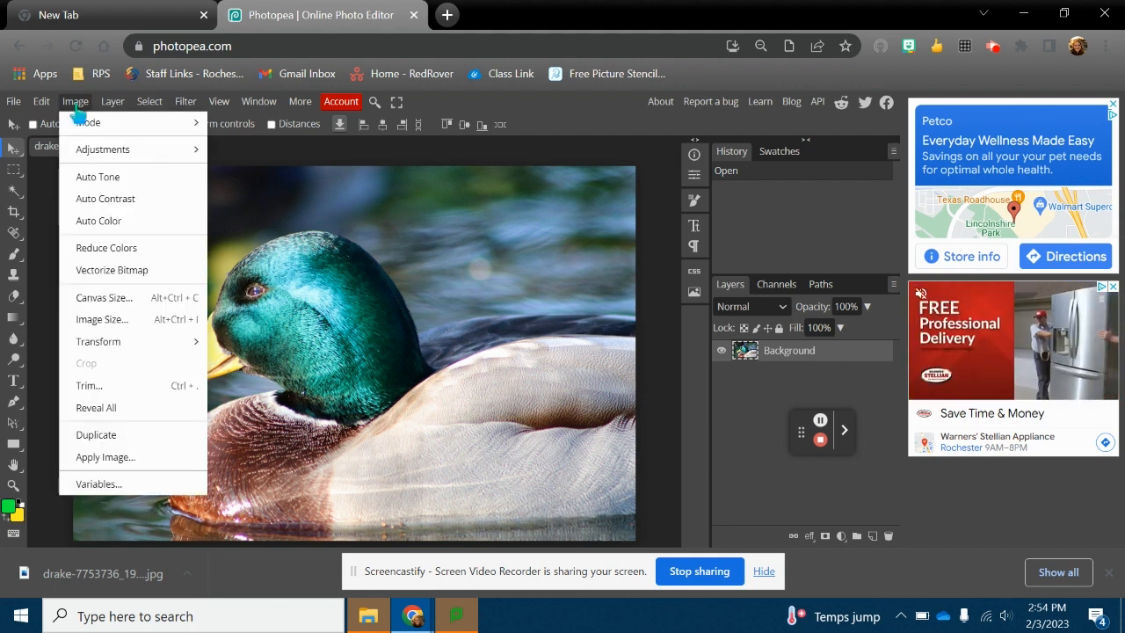
pyautogui.moveTo(88, 153)
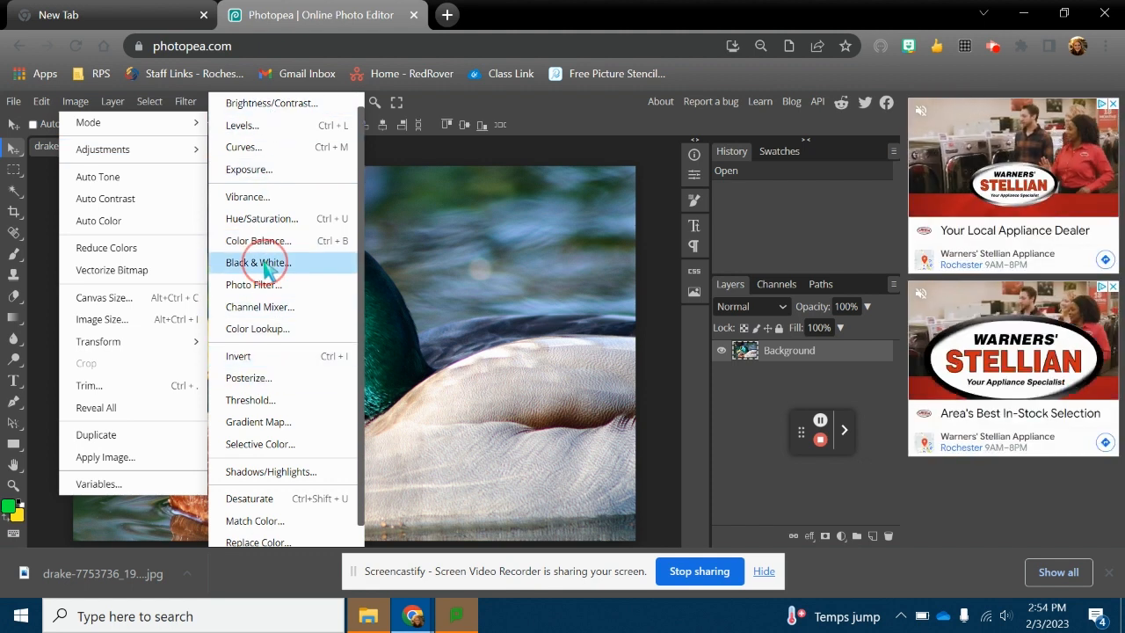
pyautogui.click(264, 264)
pyautogui.moveTo(297, 201); pyautogui.dragTo(879, 123)
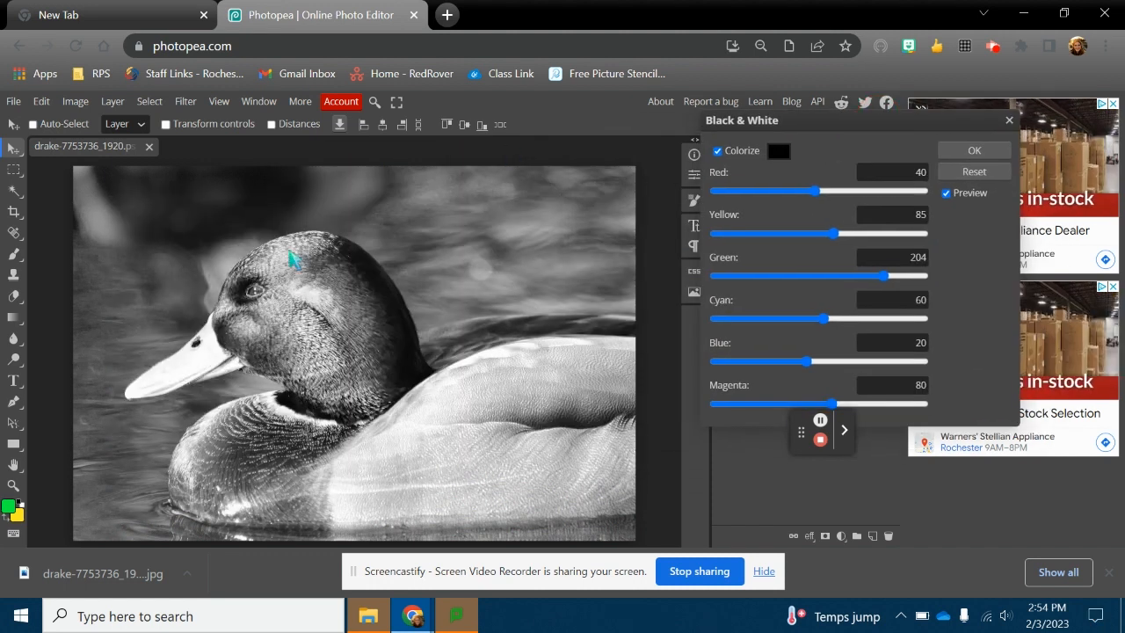
pyautogui.click(883, 277)
pyautogui.moveTo(883, 277); pyautogui.dragTo(830, 279)
pyautogui.moveTo(816, 195); pyautogui.dragTo(847, 195)
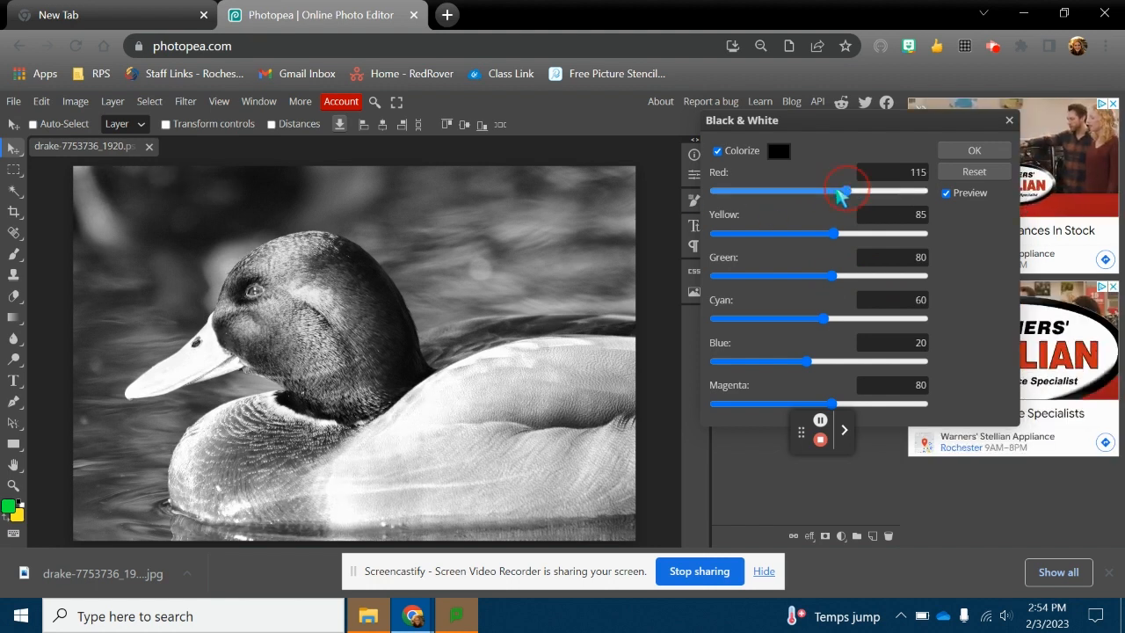
pyautogui.moveTo(851, 195); pyautogui.dragTo(830, 193)
pyautogui.moveTo(831, 403); pyautogui.dragTo(807, 406)
pyautogui.moveTo(831, 191)
pyautogui.mouseDown()
pyautogui.moveTo(849, 193)
pyautogui.moveTo(823, 193)
pyautogui.mouseUp()
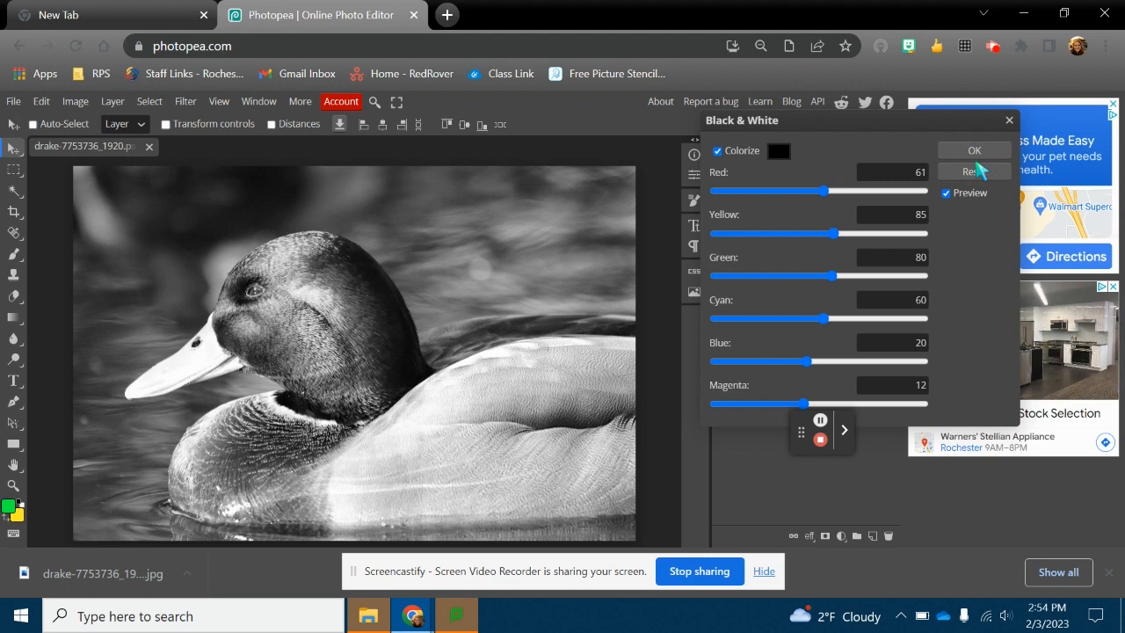
pyautogui.click(975, 152)
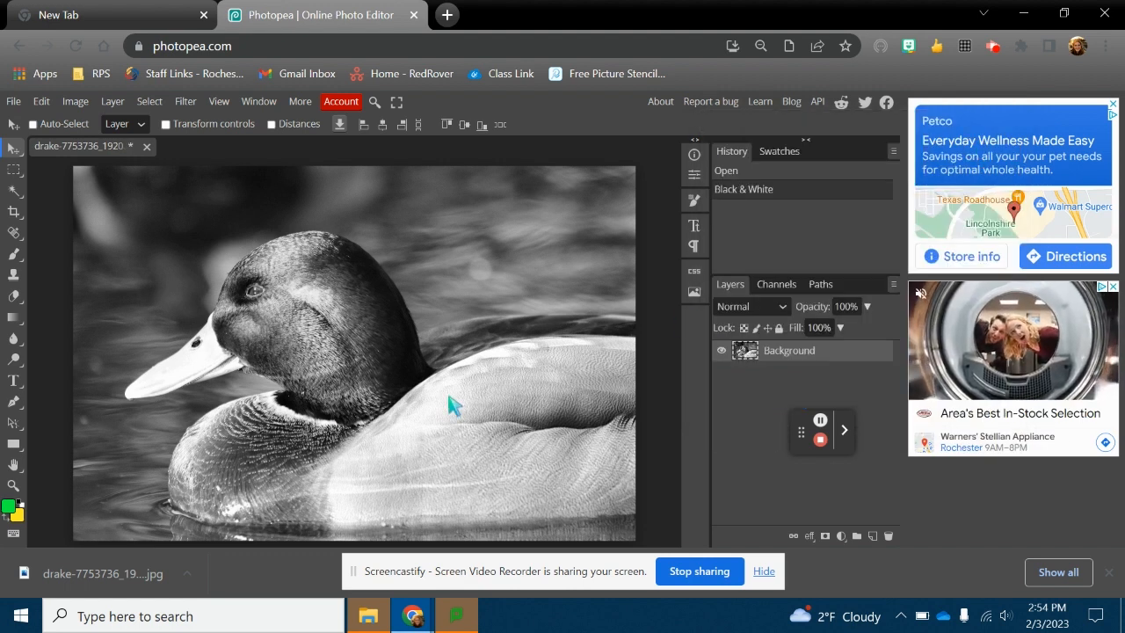
# - Apply a Brightness/Contrast adjustment to the photo with Brightness 10 and a moderately increased Contrast
pyautogui.click(76, 102)
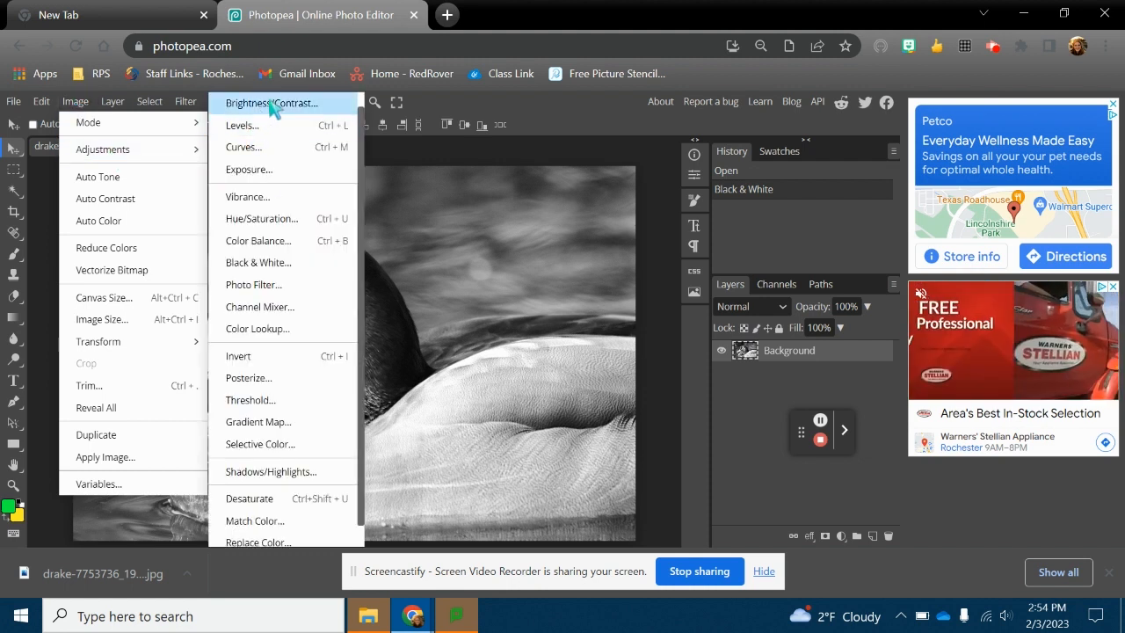
pyautogui.click(271, 104)
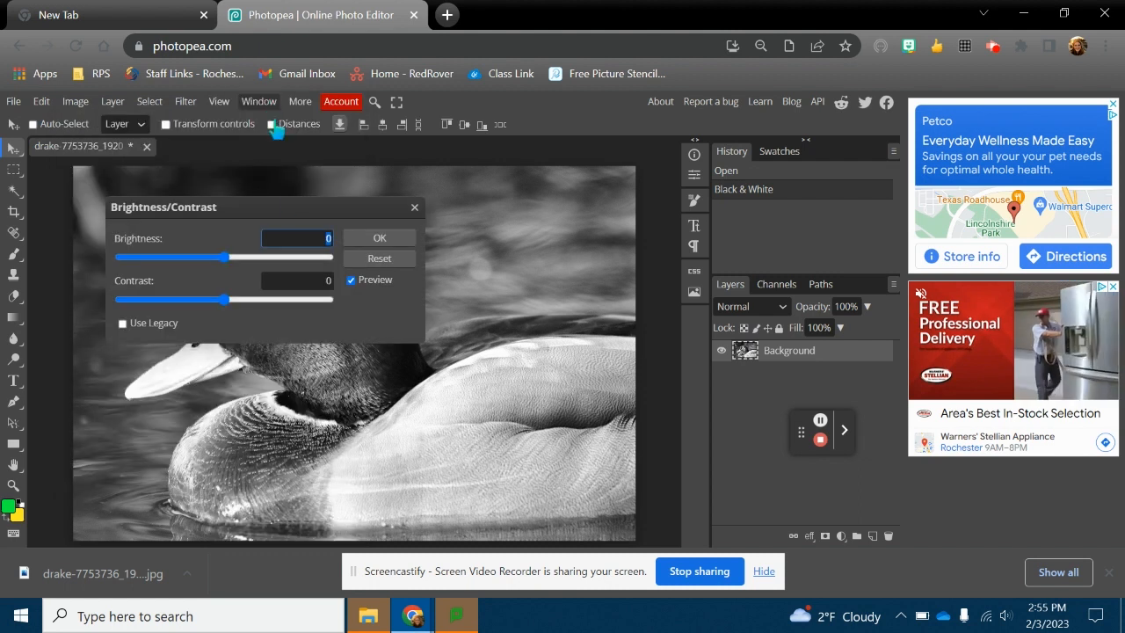
pyautogui.moveTo(347, 207); pyautogui.dragTo(777, 172)
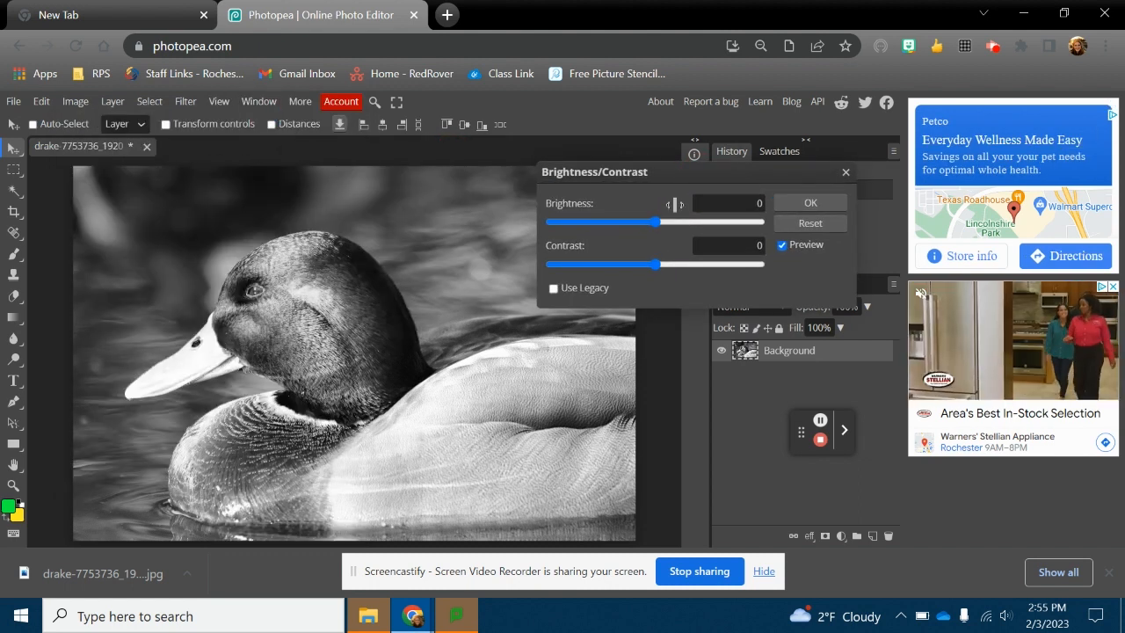
pyautogui.moveTo(648, 226)
pyautogui.mouseDown()
pyautogui.moveTo(569, 226)
pyautogui.moveTo(710, 225)
pyautogui.moveTo(666, 228)
pyautogui.mouseUp()
pyautogui.moveTo(657, 272); pyautogui.dragTo(684, 272)
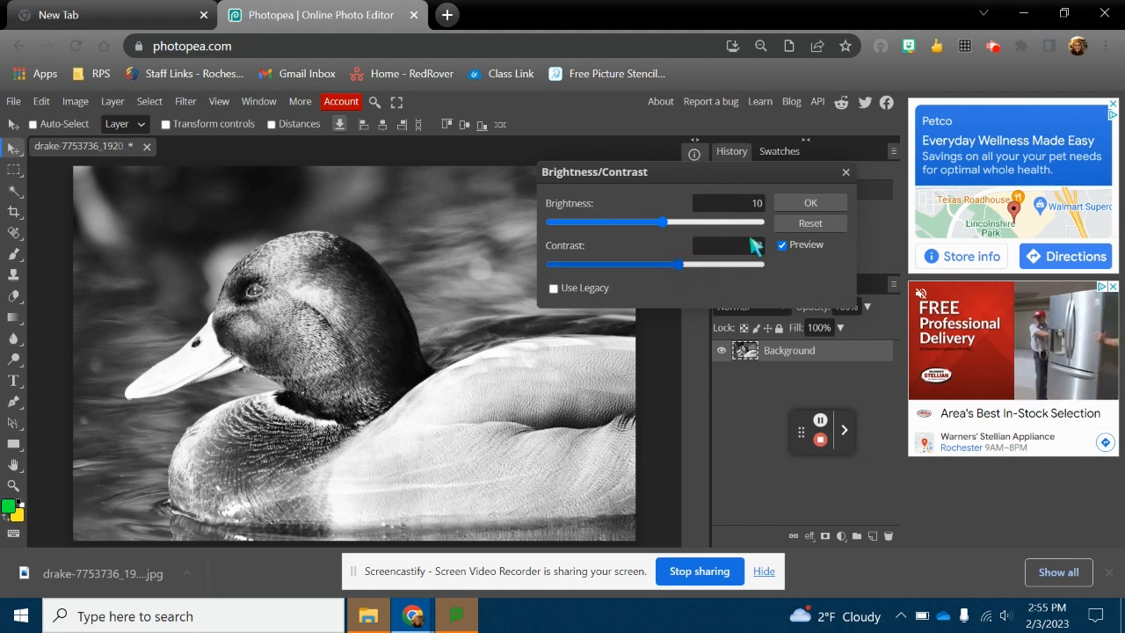
pyautogui.click(810, 203)
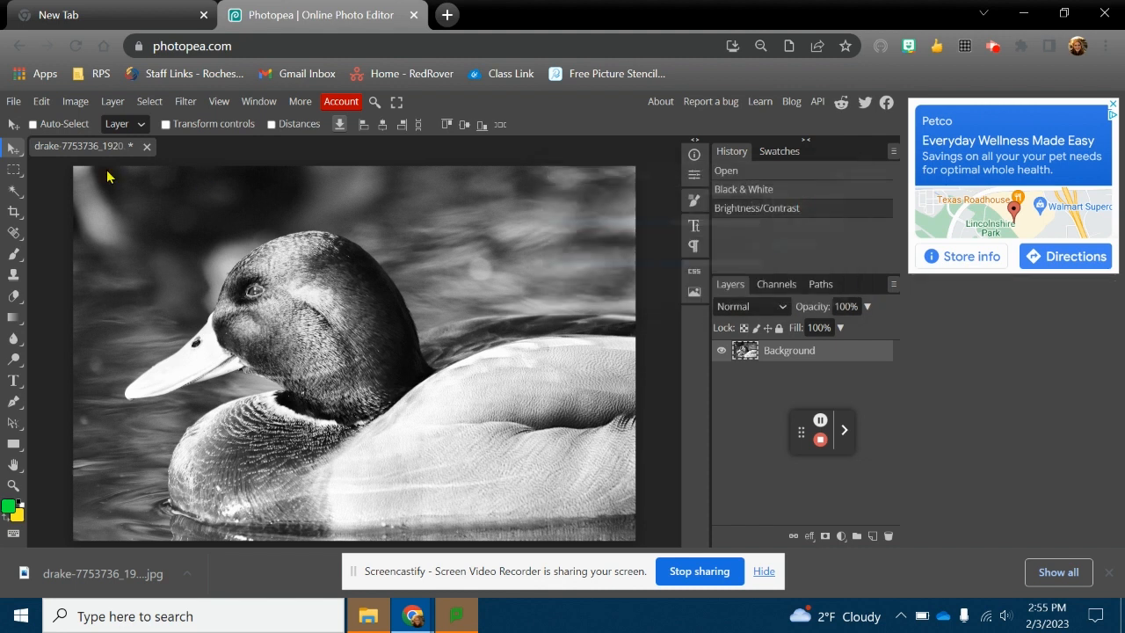
# - Apply a Levels adjustment on the RGB channel with midtones at 1.19, keeping the input black point at 0 and white point at 255
pyautogui.click(74, 101)
pyautogui.moveTo(116, 155)
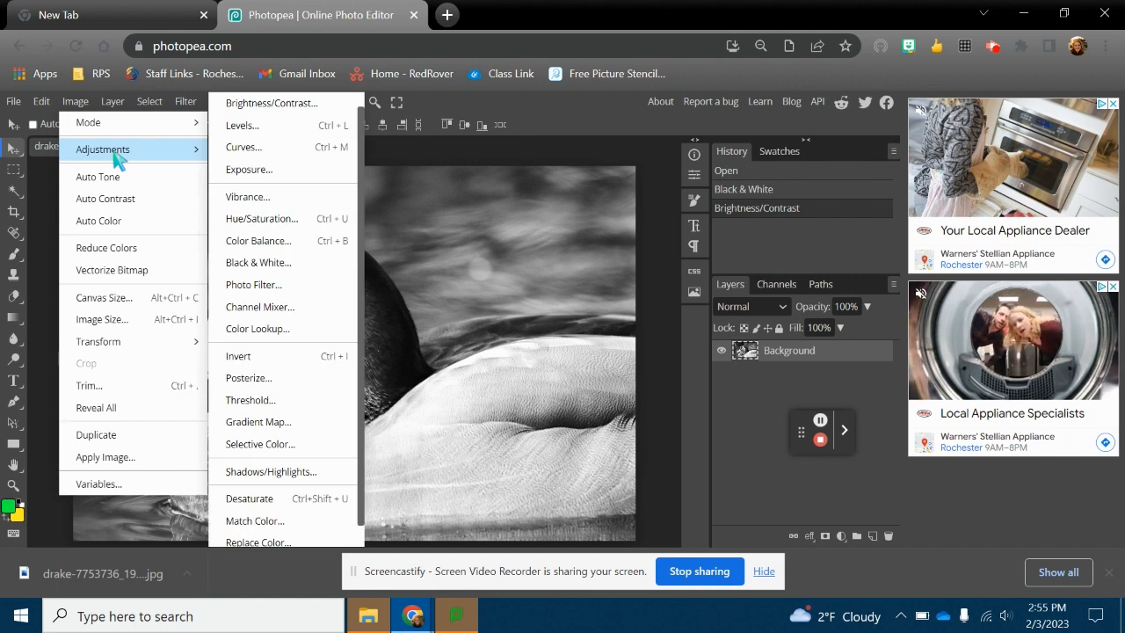
pyautogui.click(244, 126)
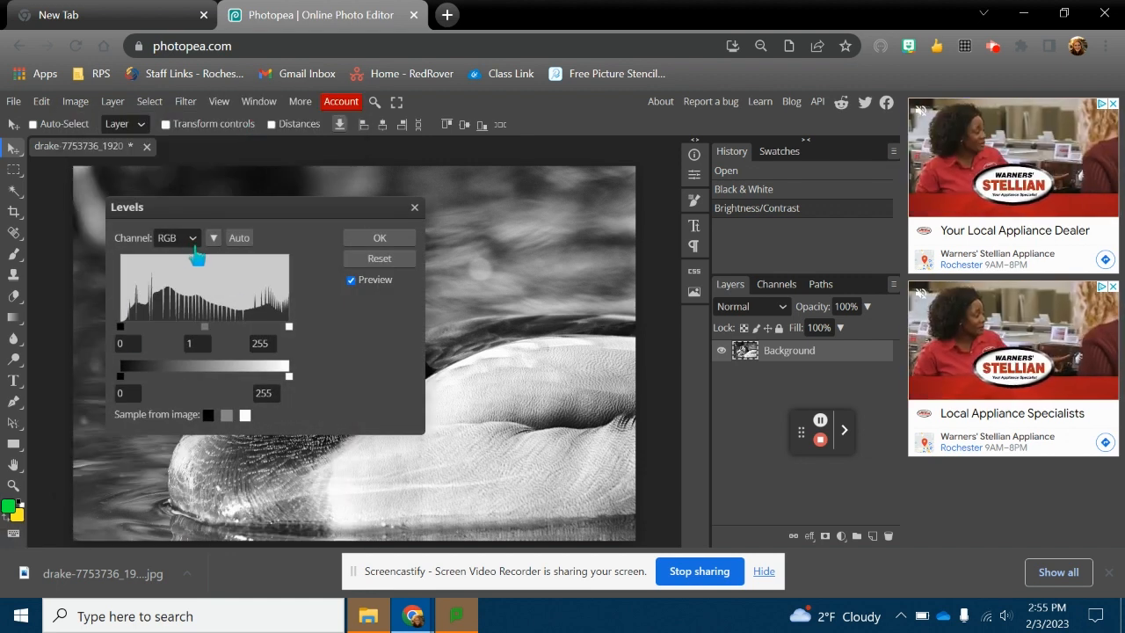
pyautogui.moveTo(191, 219); pyautogui.dragTo(695, 123)
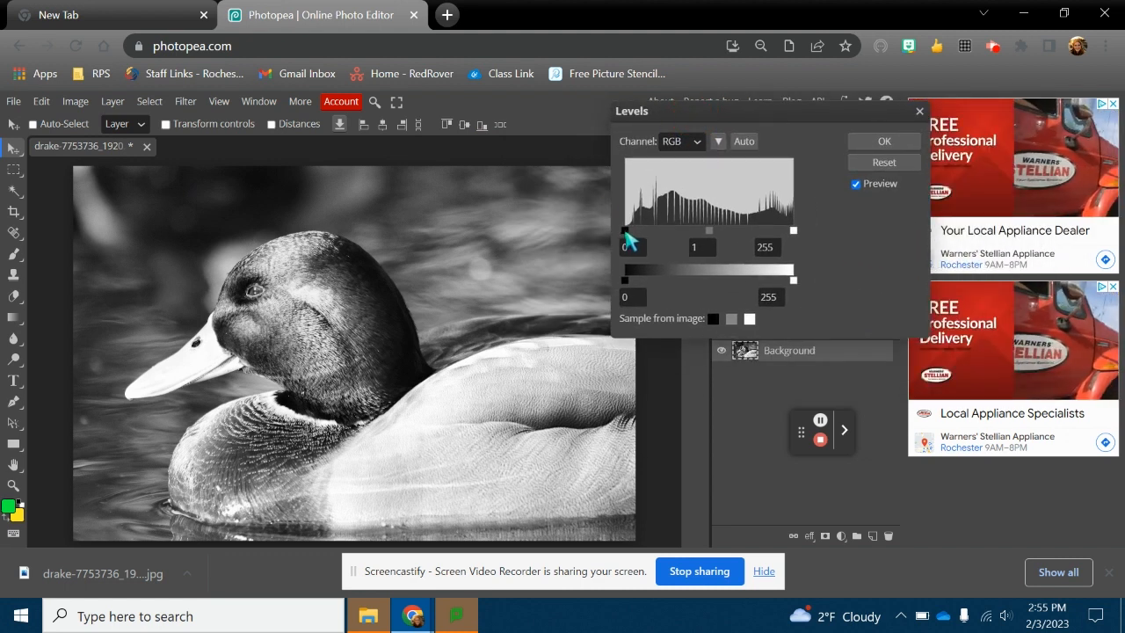
pyautogui.moveTo(635, 236); pyautogui.dragTo(711, 238)
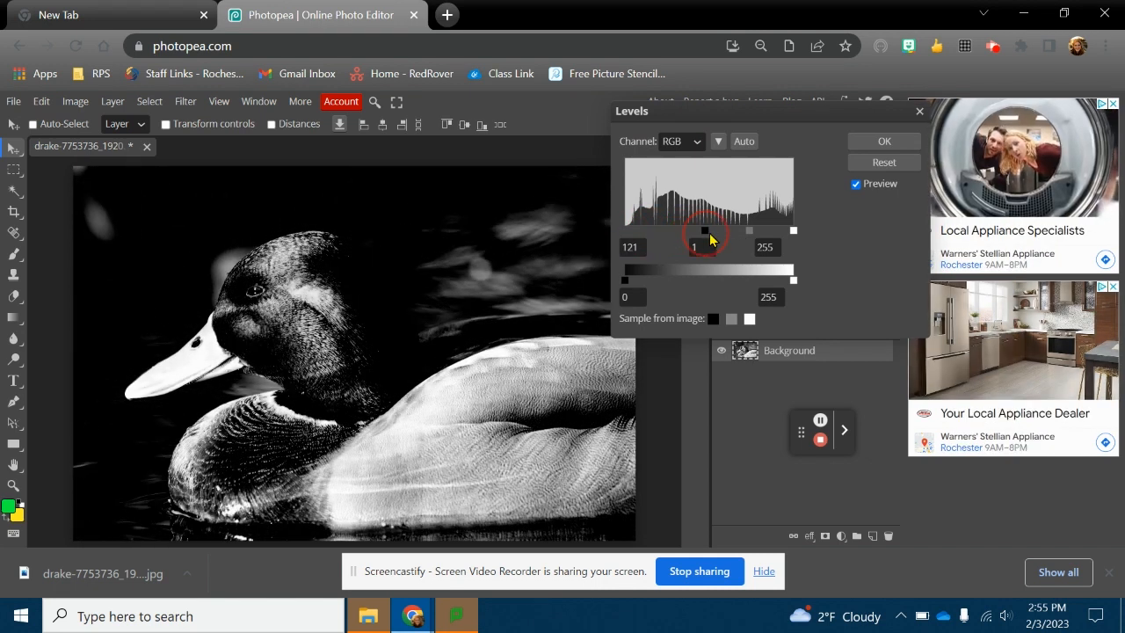
pyautogui.moveTo(638, 239); pyautogui.dragTo(622, 239)
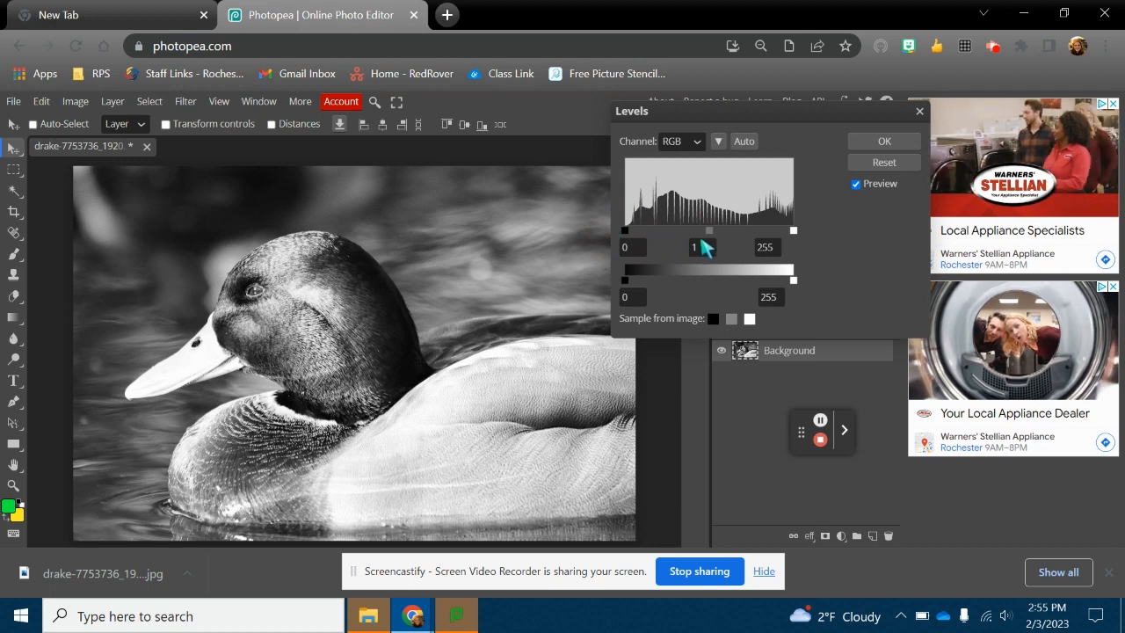
pyautogui.moveTo(711, 230)
pyautogui.mouseDown()
pyautogui.moveTo(691, 230)
pyautogui.moveTo(749, 234)
pyautogui.moveTo(703, 235)
pyautogui.mouseUp()
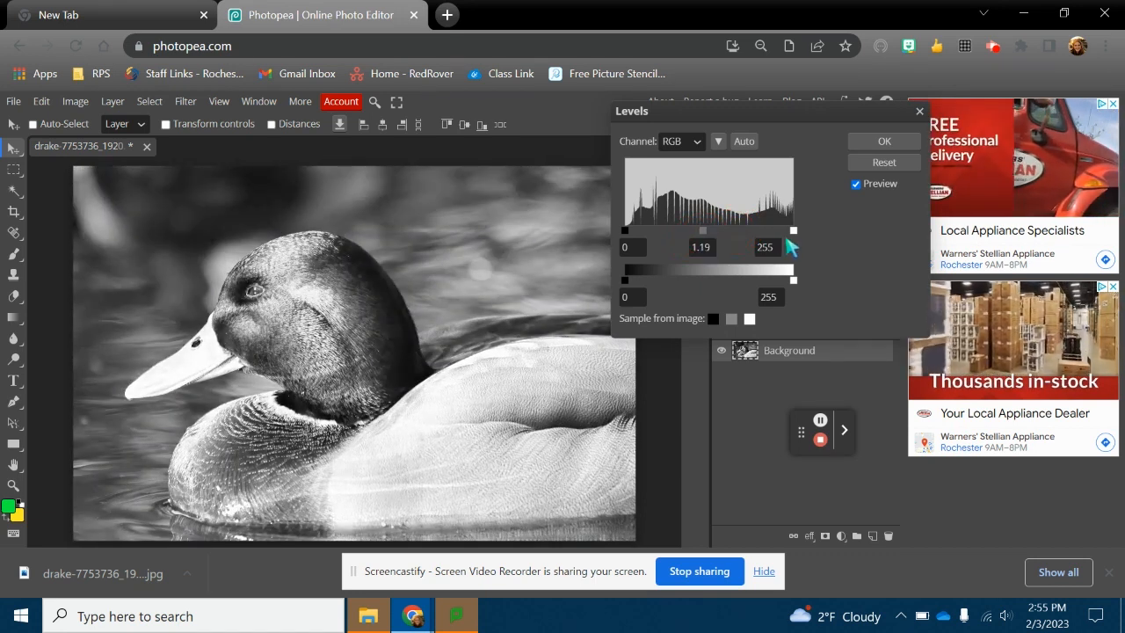
pyautogui.moveTo(790, 235); pyautogui.dragTo(826, 246)
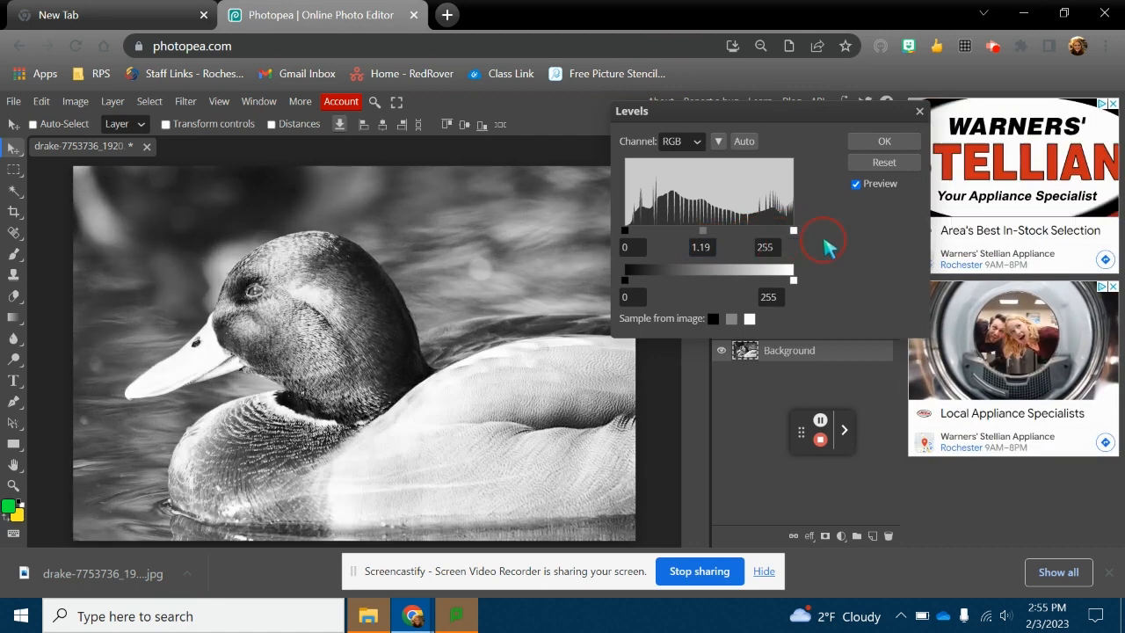
pyautogui.click(885, 143)
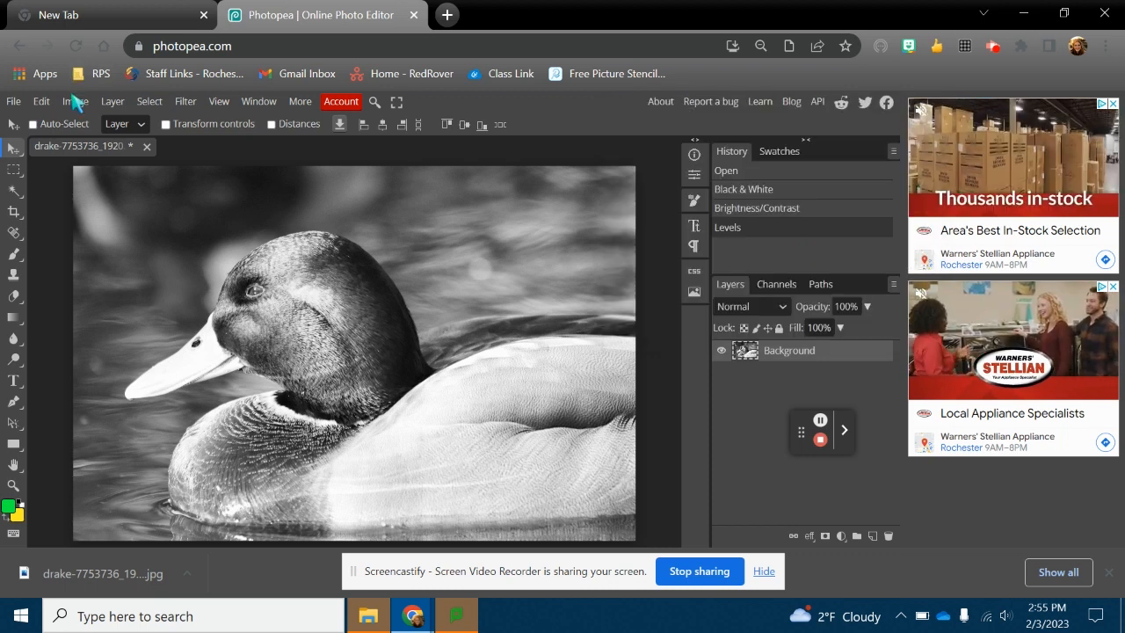
pyautogui.click(76, 101)
pyautogui.moveTo(63, 151)
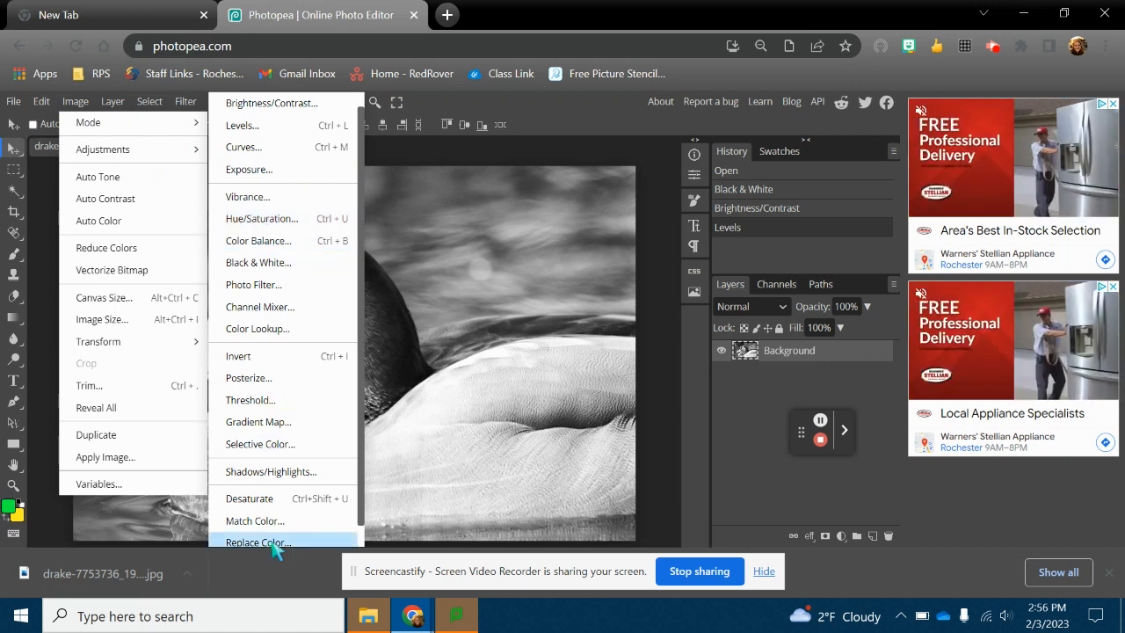
pyautogui.click(75, 102)
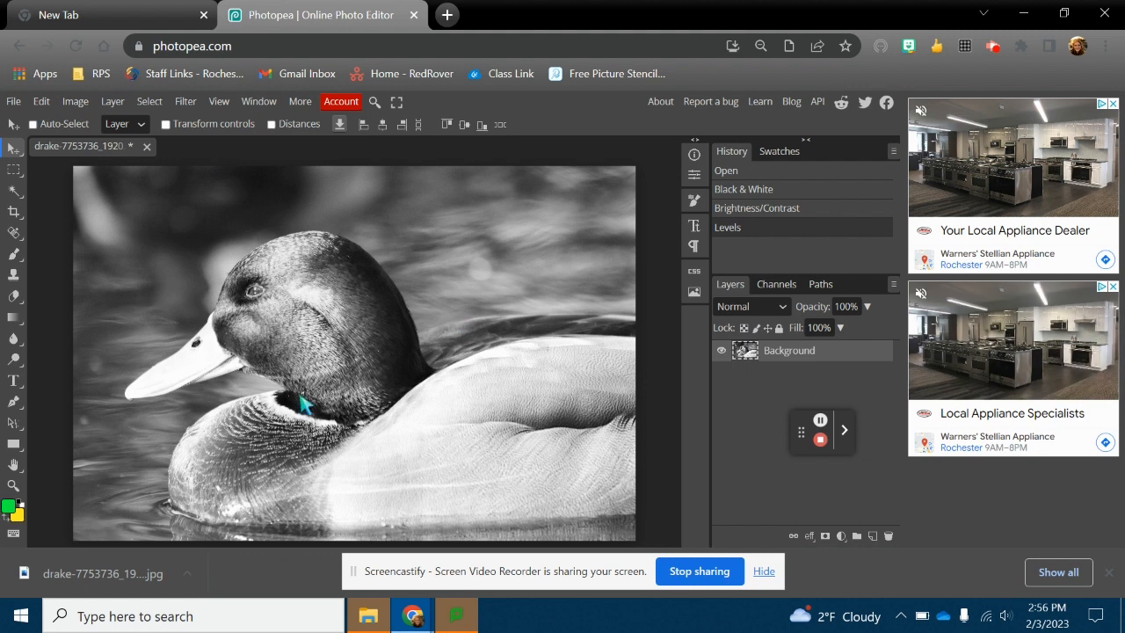
# - Export the edited photo as a JPG named bw1 at 100% quality and open the downloaded file
pyautogui.click(13, 102)
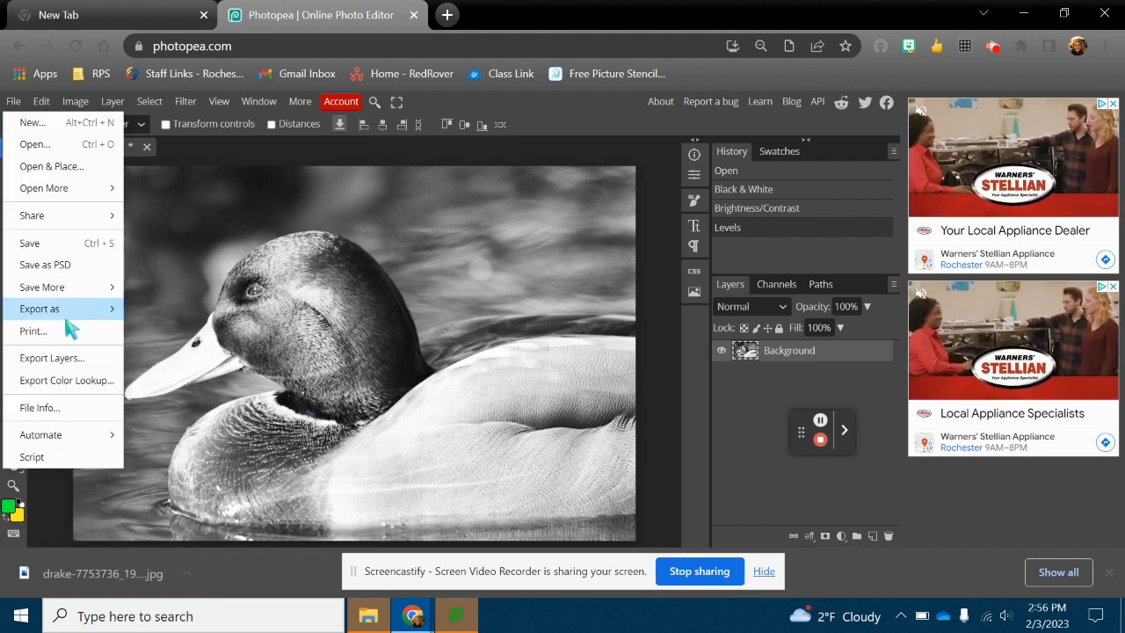
pyautogui.moveTo(65, 318)
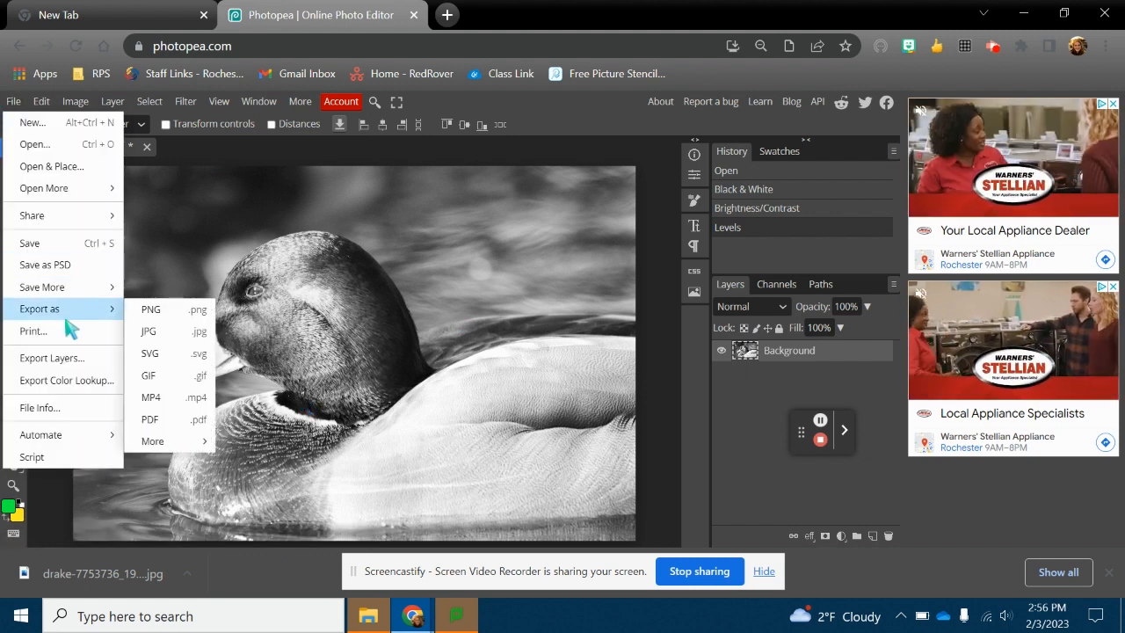
pyautogui.click(159, 339)
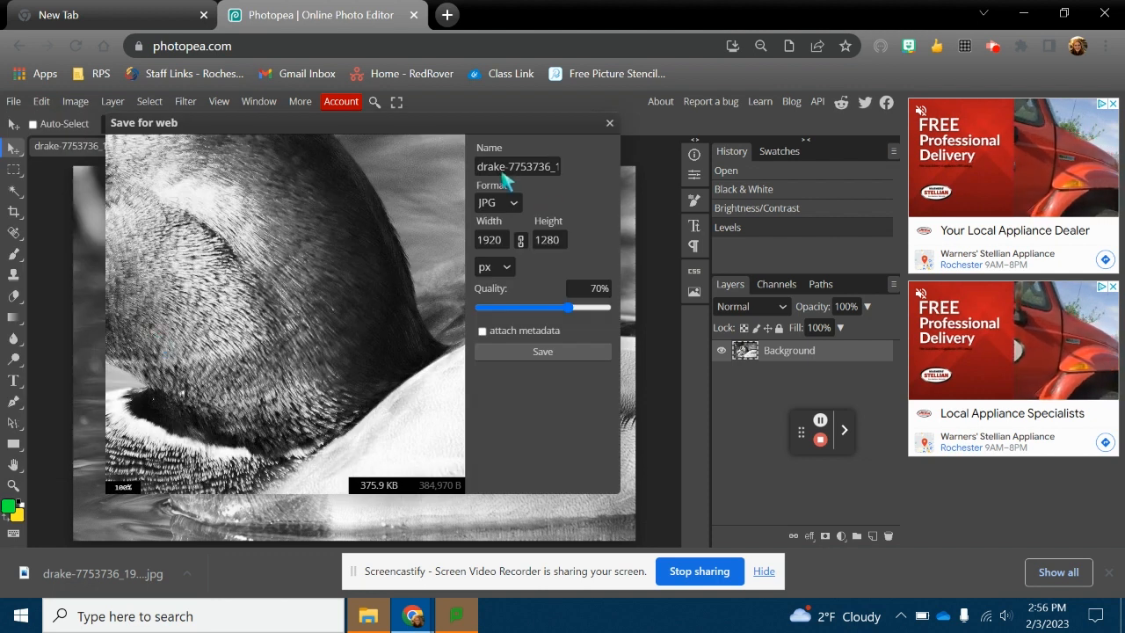
pyautogui.click(503, 166)
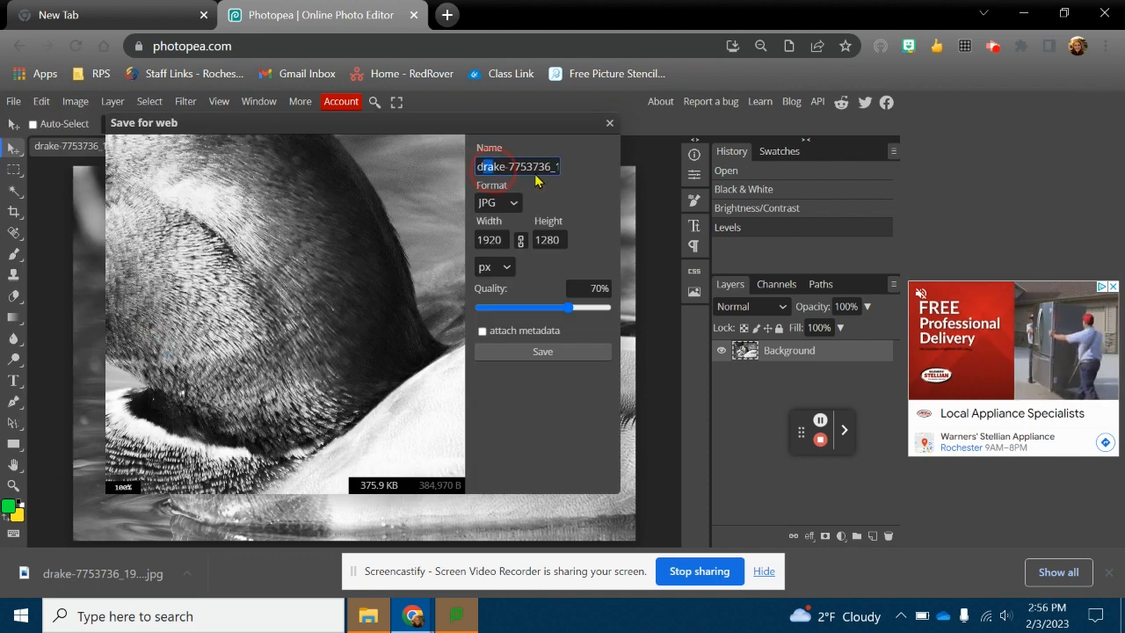
pyautogui.moveTo(474, 167); pyautogui.dragTo(617, 186)
pyautogui.press('BackSpace')
pyautogui.write('bw1')
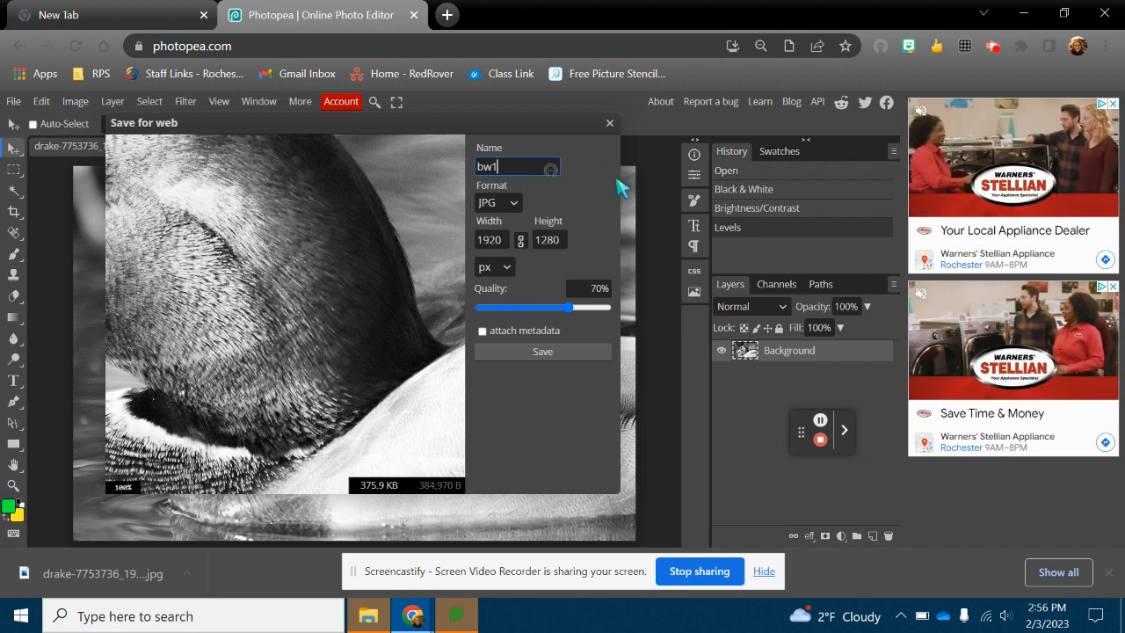
pyautogui.click(568, 308)
pyautogui.moveTo(569, 309); pyautogui.dragTo(630, 307)
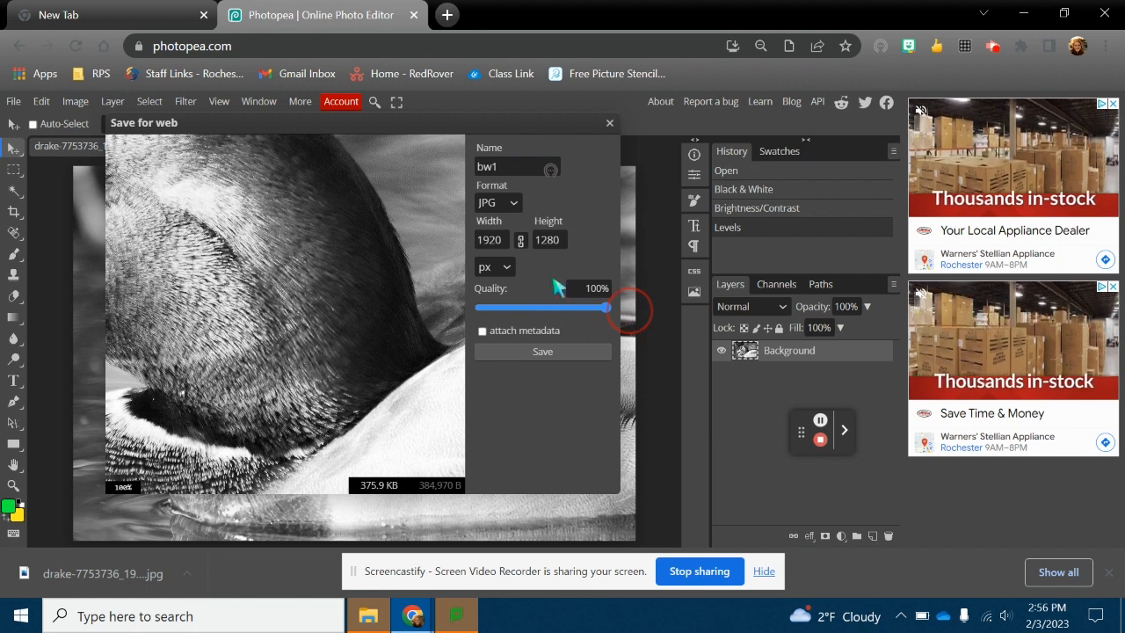
pyautogui.click(538, 355)
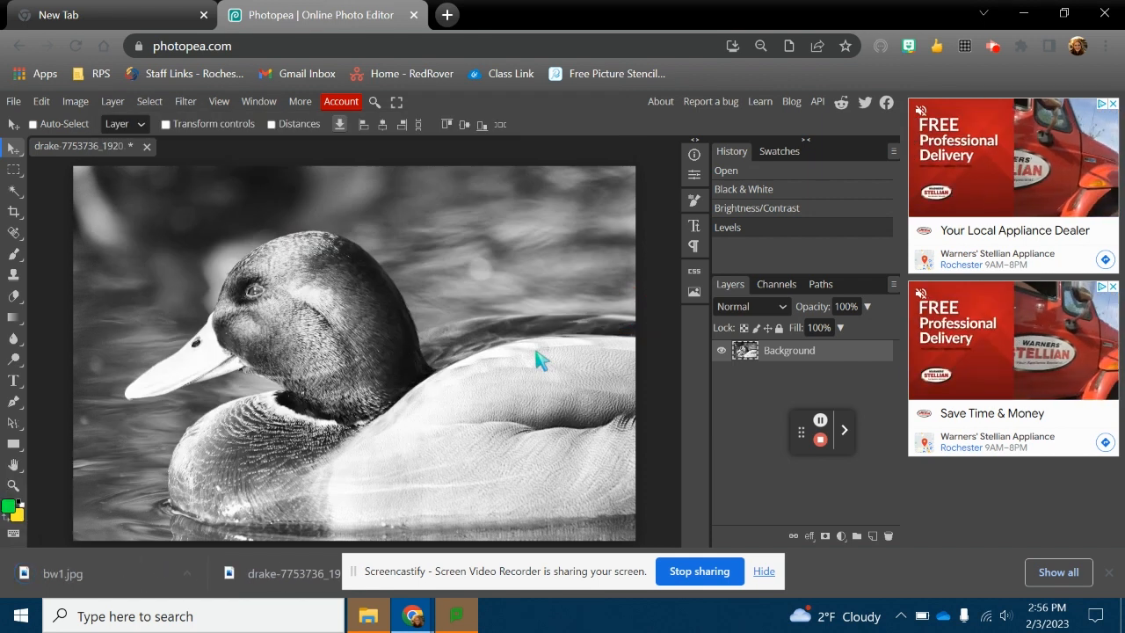
pyautogui.click(85, 571)
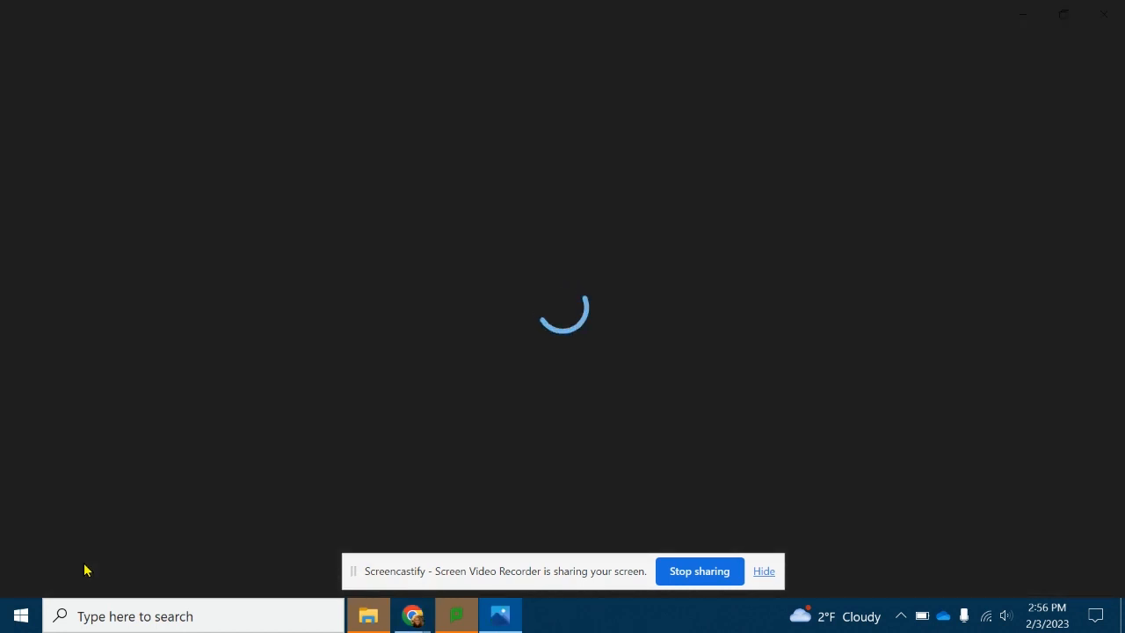